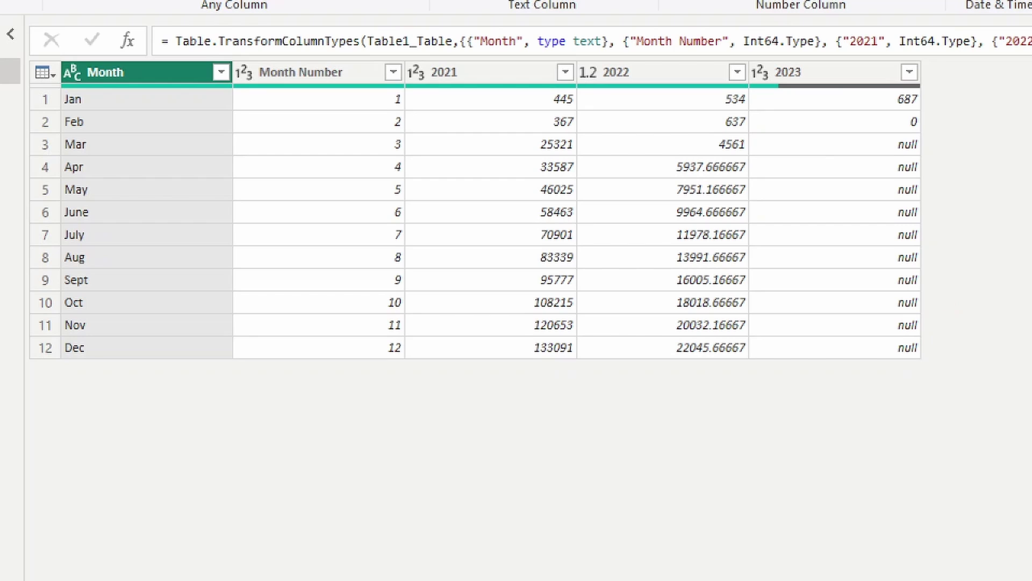
{"action": "type", "text": "tSlicer"}
{"action": "type", "text": " - "}
{"action": "type", "text": "b"}
{"action": "key", "text": "BackSpace"}
{"action": "type", "text": "visual report filter"}
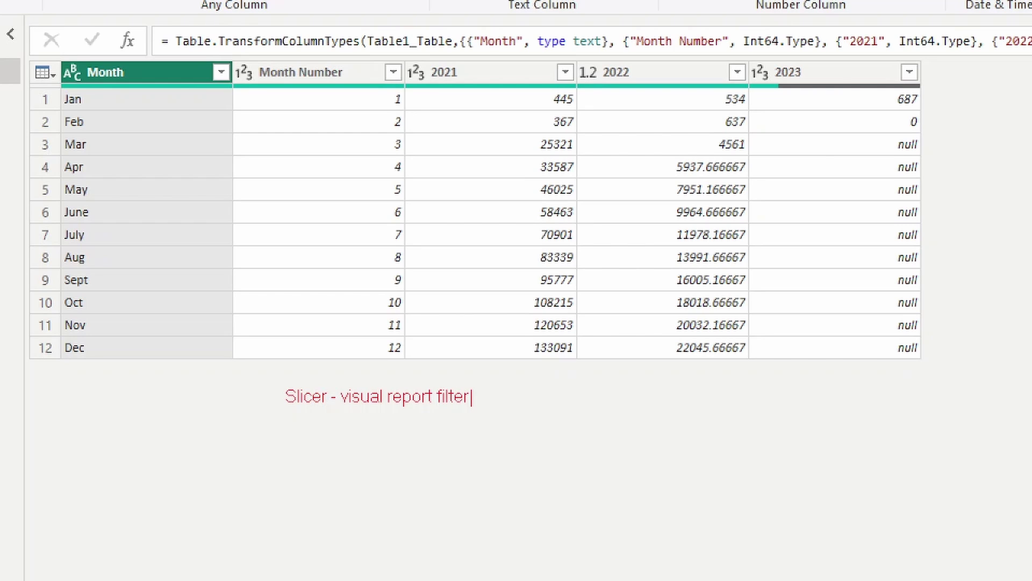
{"action": "key", "text": "Escape"}
{"action": "mouse_move", "coordinate": [53, 89]}
{"action": "left_mouse_down"}
{"action": "mouse_move", "coordinate": [253, 129]}
{"action": "mouse_move", "coordinate": [473, 102]}
{"action": "mouse_move", "coordinate": [393, 112]}
{"action": "mouse_move", "coordinate": [407, 112]}
{"action": "left_mouse_up"}
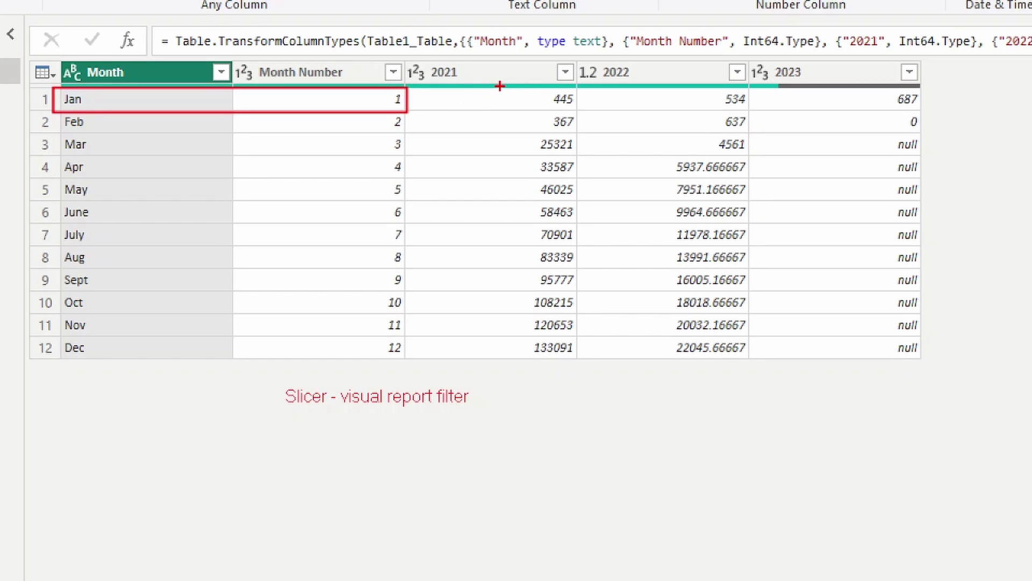
{"action": "left_click_drag", "start_coordinate": [499, 86], "coordinate": [499, 109]}
{"action": "left_click_drag", "start_coordinate": [672, 86], "coordinate": [672, 118]}
{"action": "left_click_drag", "start_coordinate": [834, 93], "coordinate": [834, 128]}
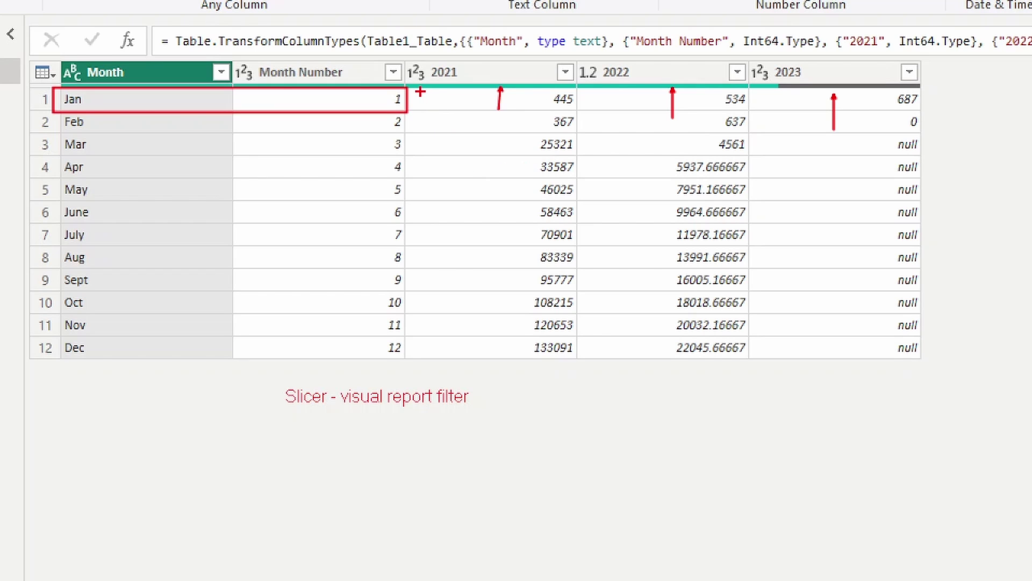
{"action": "mouse_move", "coordinate": [419, 92]}
{"action": "left_mouse_down"}
{"action": "mouse_move", "coordinate": [765, 314]}
{"action": "mouse_move", "coordinate": [925, 367]}
{"action": "left_mouse_up"}
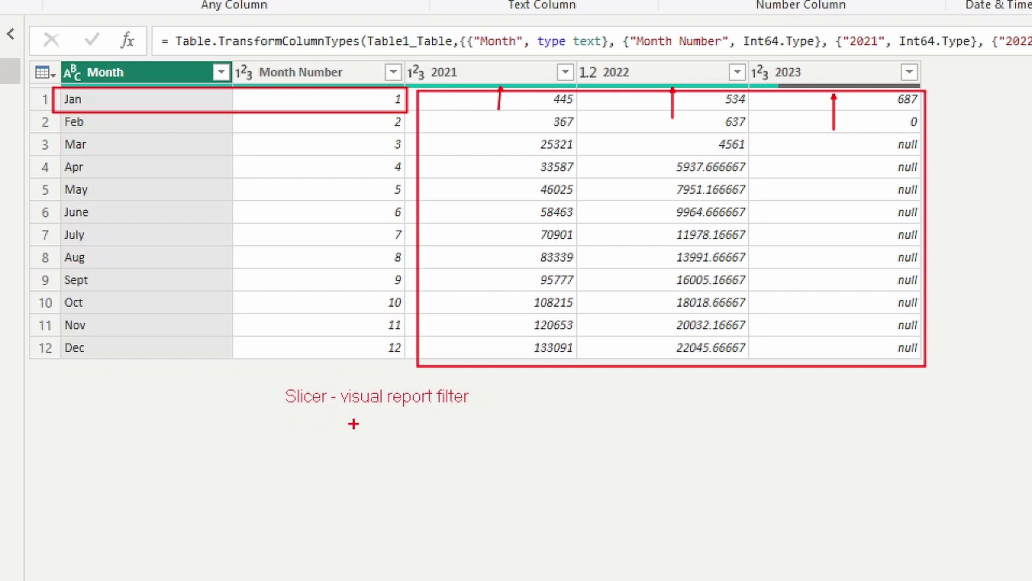
{"action": "type", "text": "tIn order to use a slicer"}
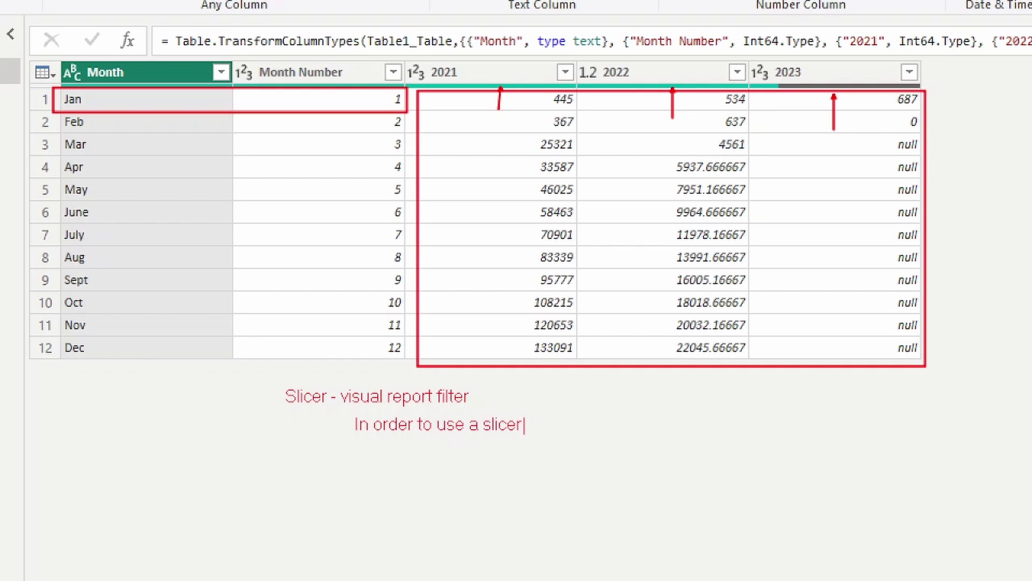
{"action": "type", "text": " for the yea"}
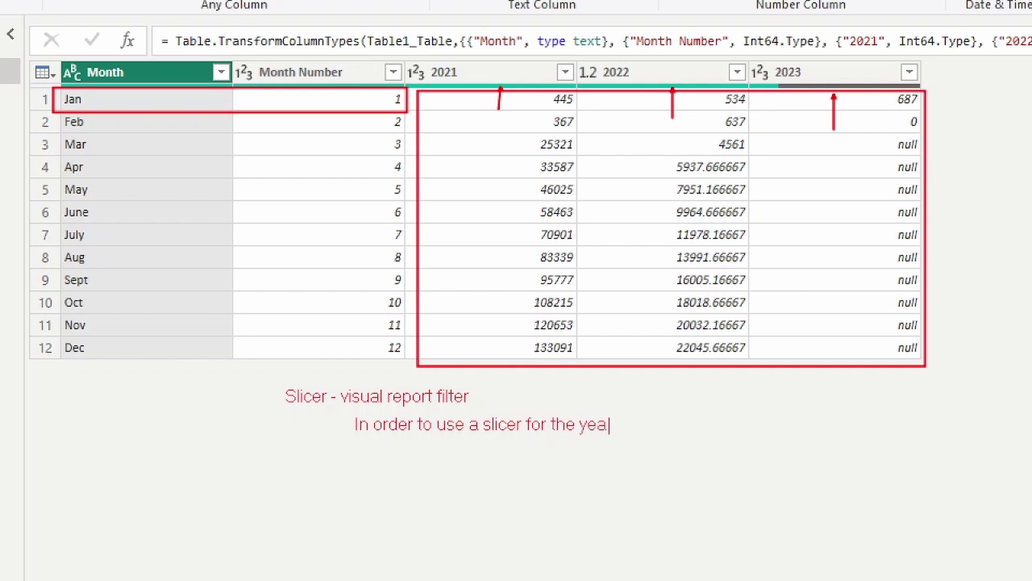
{"action": "type", "text": "r it has to be in one column"}
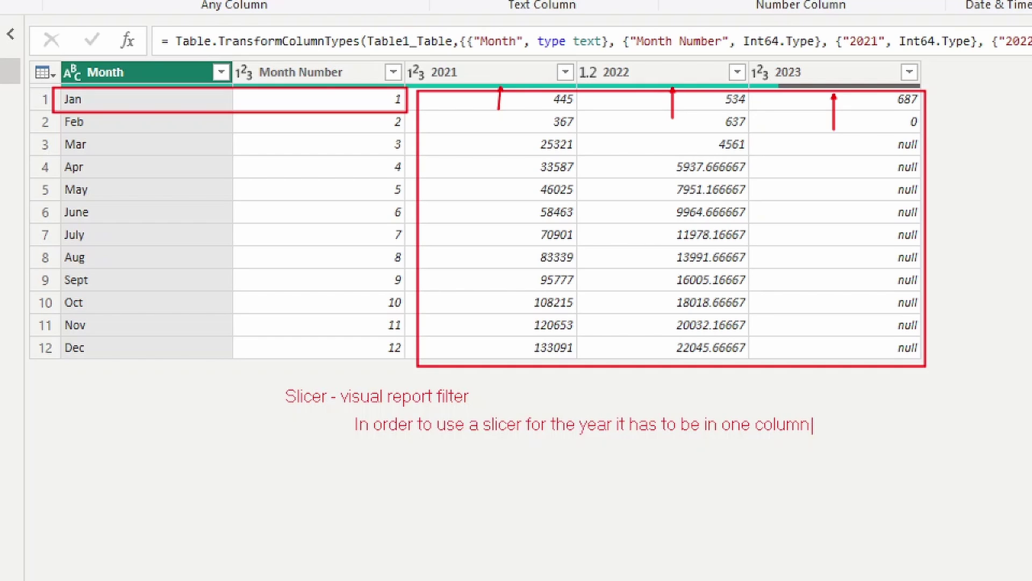
{"action": "key", "text": "Escape"}
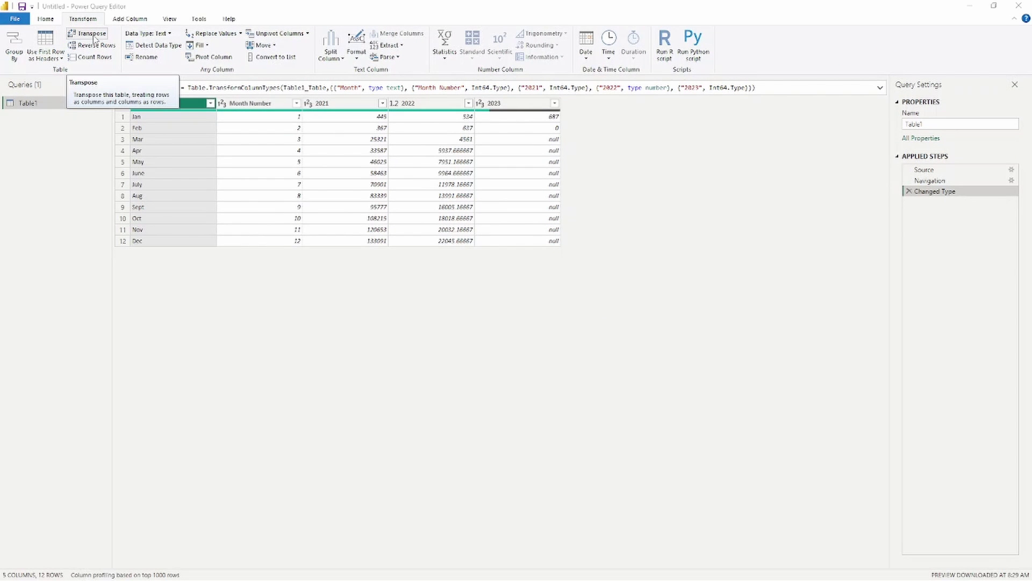
Try transposing the table, and remove that transformation from the query's applied steps.
{"action": "left_click", "coordinate": [92, 33]}
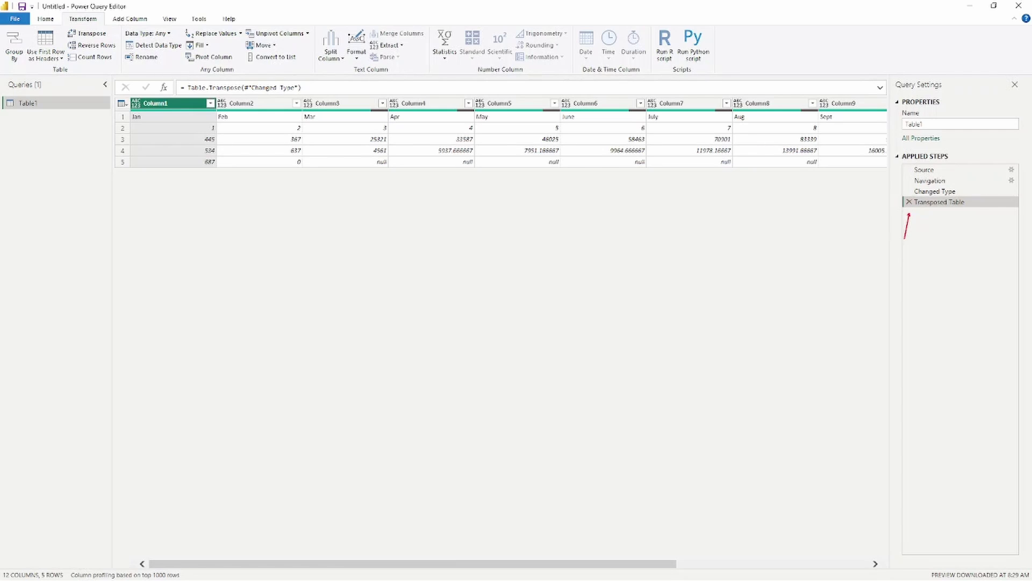
{"action": "left_click", "coordinate": [908, 202]}
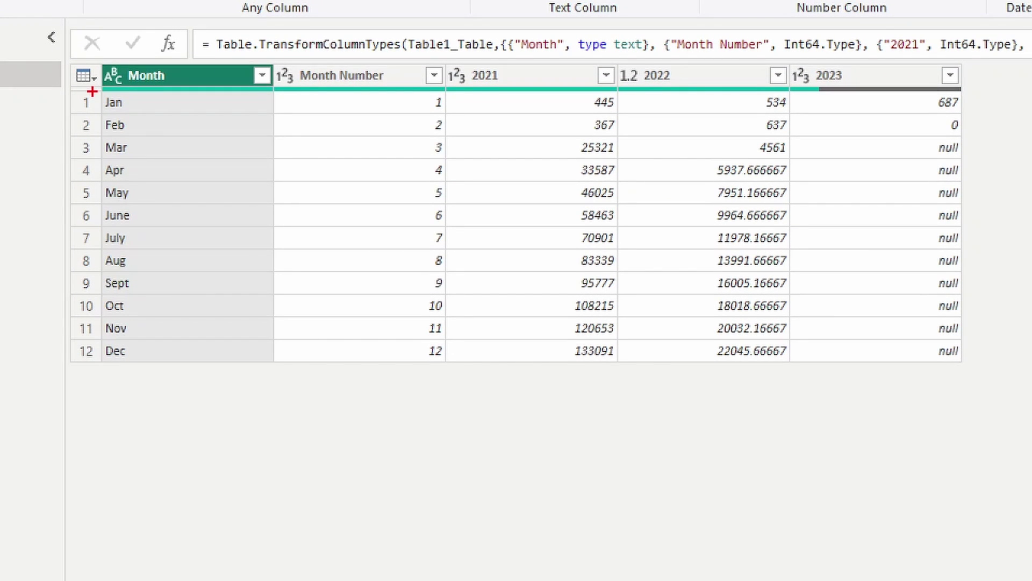
{"action": "mouse_move", "coordinate": [92, 91]}
{"action": "left_mouse_down"}
{"action": "mouse_move", "coordinate": [373, 345]}
{"action": "mouse_move", "coordinate": [447, 363]}
{"action": "left_mouse_up"}
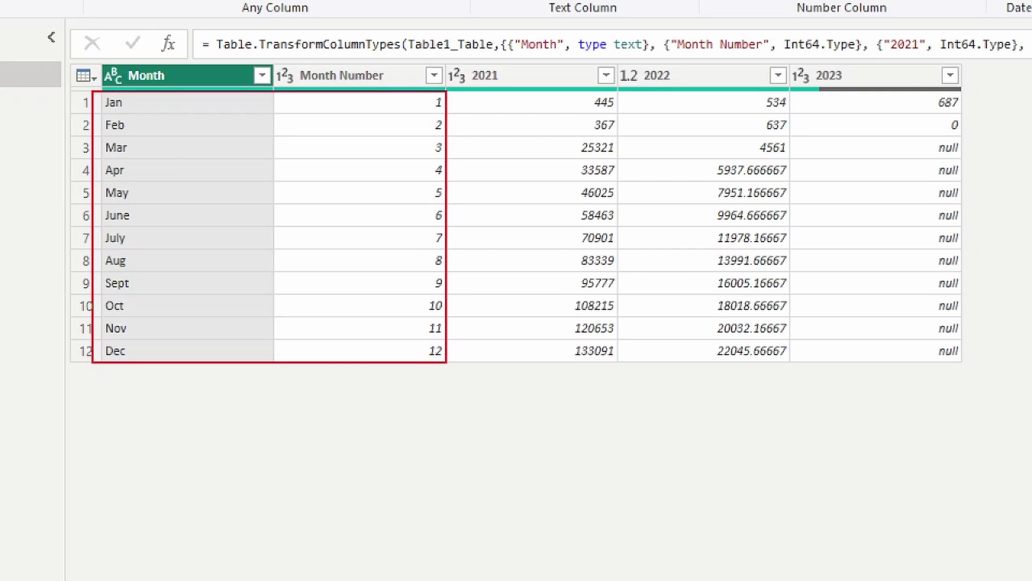
{"action": "left_click_drag", "start_coordinate": [366, 372], "coordinate": [370, 415]}
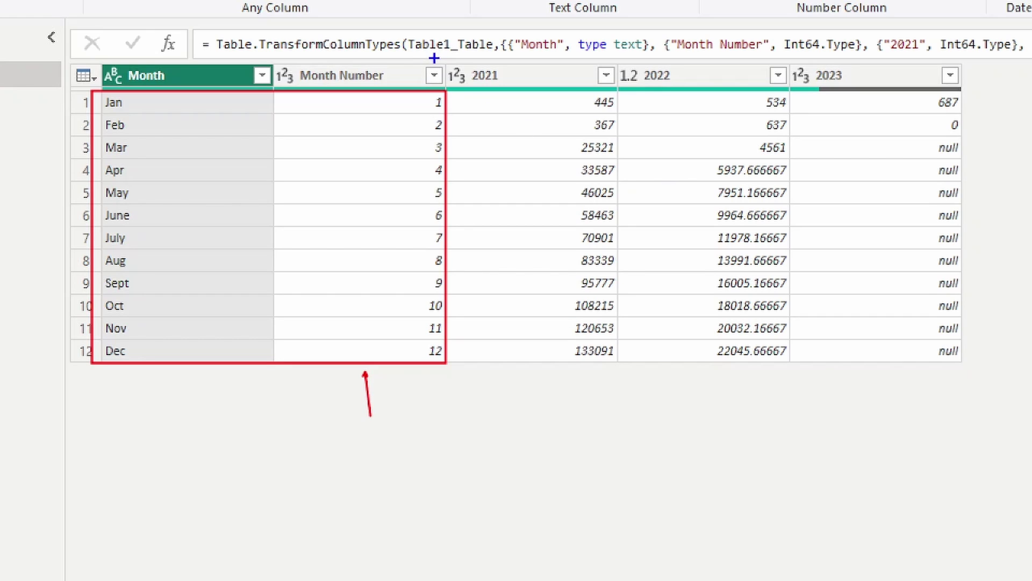
{"action": "mouse_move", "coordinate": [434, 58]}
{"action": "left_mouse_down"}
{"action": "mouse_move", "coordinate": [661, 98]}
{"action": "mouse_move", "coordinate": [971, 92]}
{"action": "left_mouse_up"}
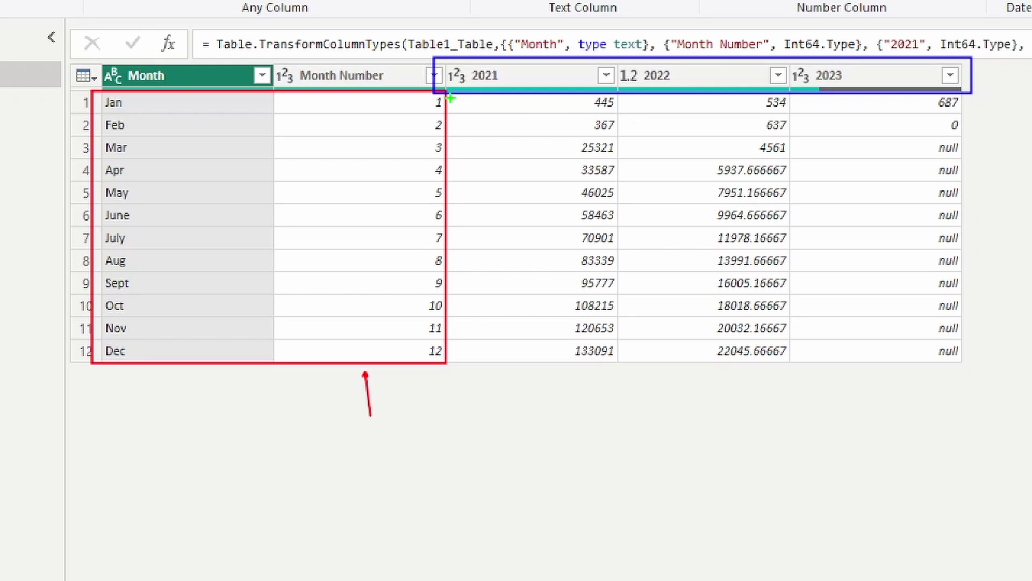
{"action": "mouse_move", "coordinate": [464, 98]}
{"action": "left_mouse_down"}
{"action": "mouse_move", "coordinate": [817, 323]}
{"action": "mouse_move", "coordinate": [948, 386]}
{"action": "mouse_move", "coordinate": [971, 379]}
{"action": "mouse_move", "coordinate": [969, 369]}
{"action": "left_mouse_up"}
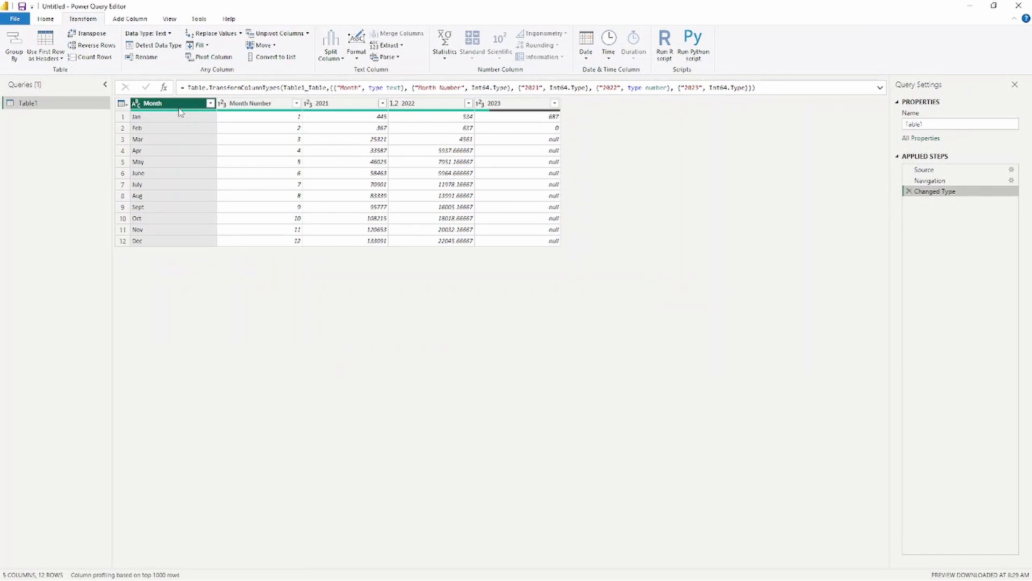
Unpivot all columns other than Month and Month Number.
{"action": "left_click", "coordinate": [251, 104], "text": "ctrl"}
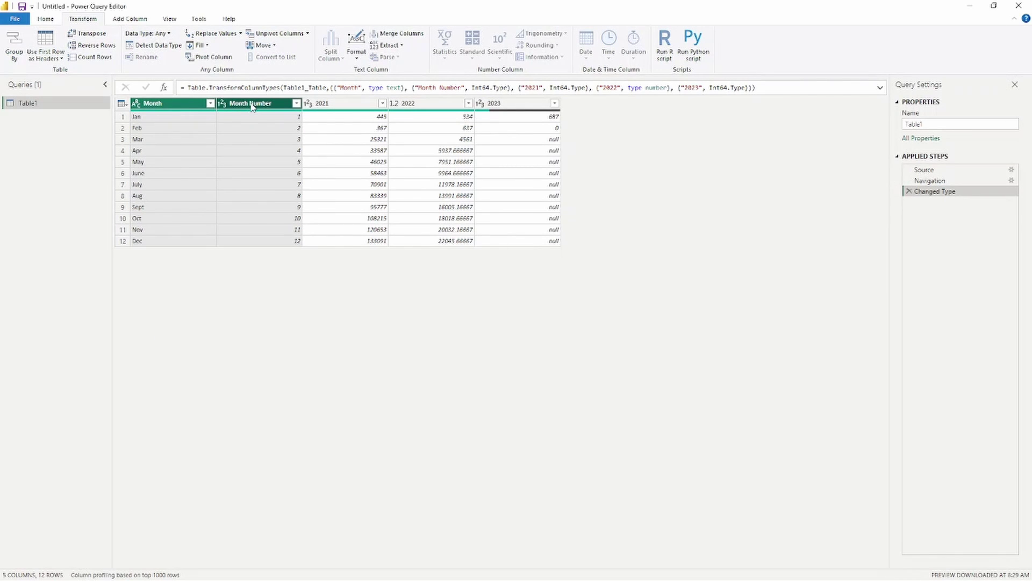
{"action": "right_click", "coordinate": [252, 106]}
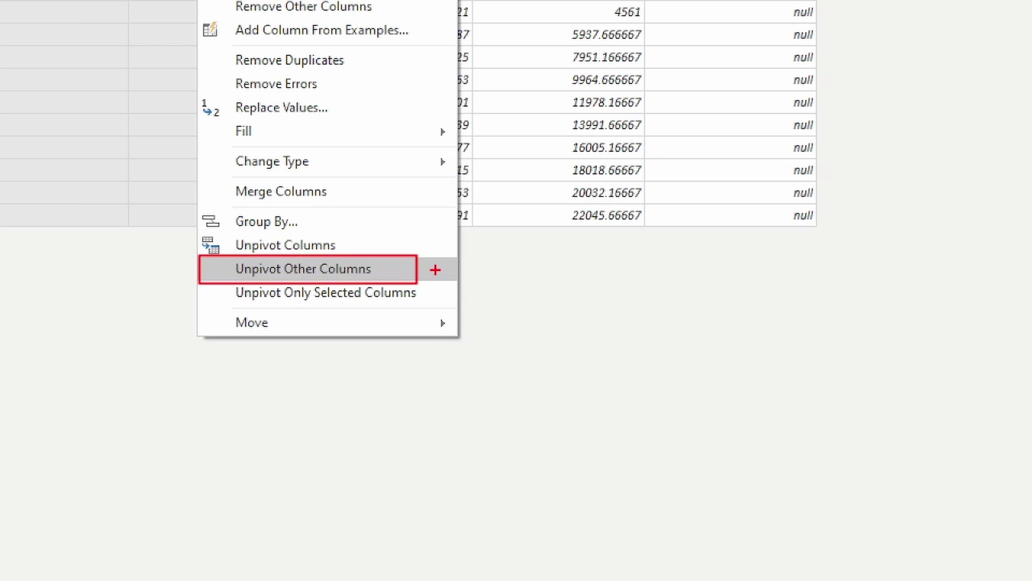
{"action": "left_click_drag", "start_coordinate": [430, 270], "coordinate": [509, 305]}
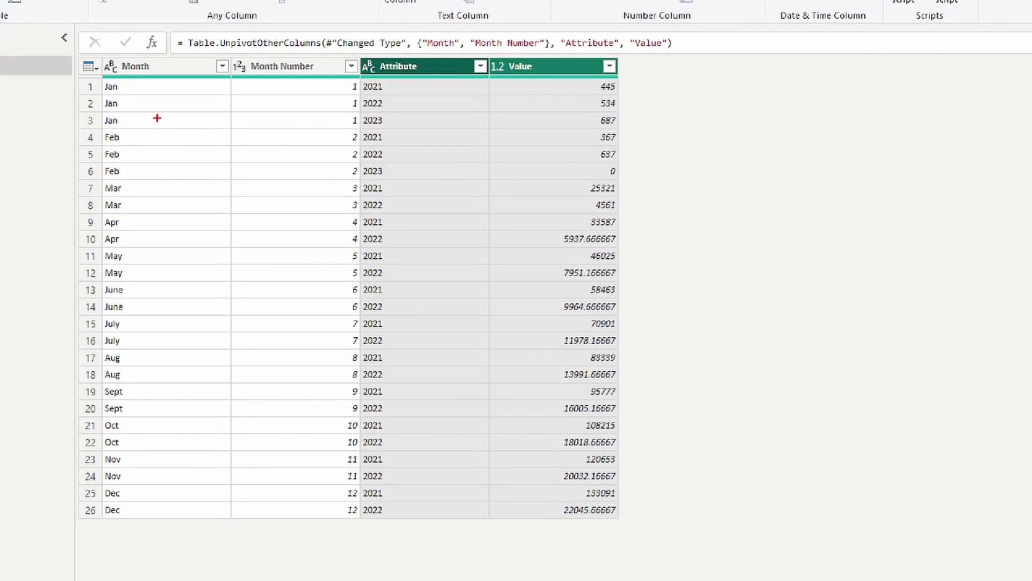
{"action": "left_click_drag", "start_coordinate": [127, 88], "coordinate": [158, 94]}
{"action": "mouse_move", "coordinate": [345, 86]}
{"action": "left_mouse_down"}
{"action": "mouse_move", "coordinate": [313, 87]}
{"action": "mouse_move", "coordinate": [358, 85]}
{"action": "mouse_move", "coordinate": [396, 358]}
{"action": "mouse_move", "coordinate": [403, 521]}
{"action": "left_mouse_up"}
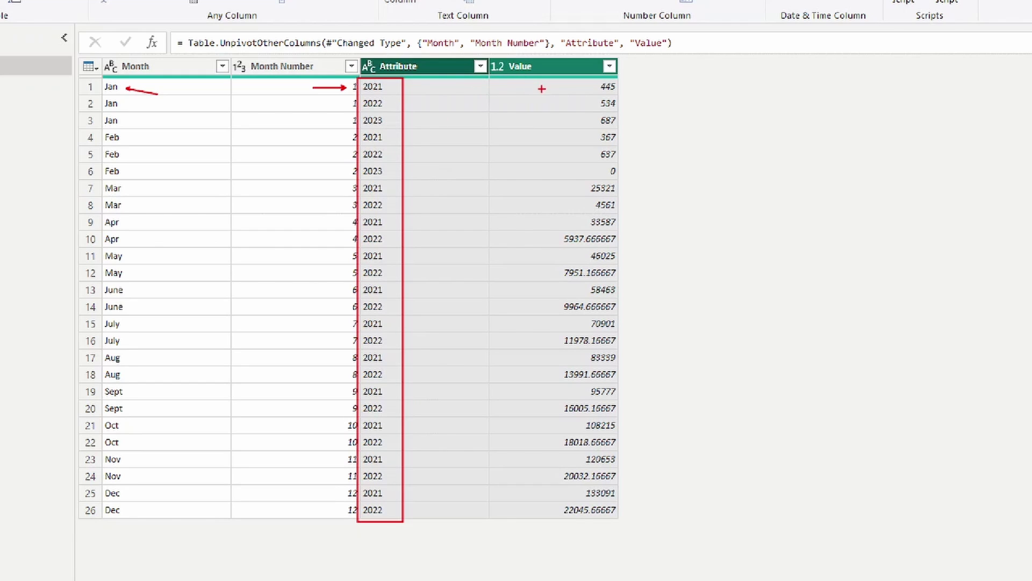
{"action": "left_click_drag", "start_coordinate": [543, 85], "coordinate": [452, 85]}
{"action": "left_click_drag", "start_coordinate": [391, 86], "coordinate": [430, 95]}
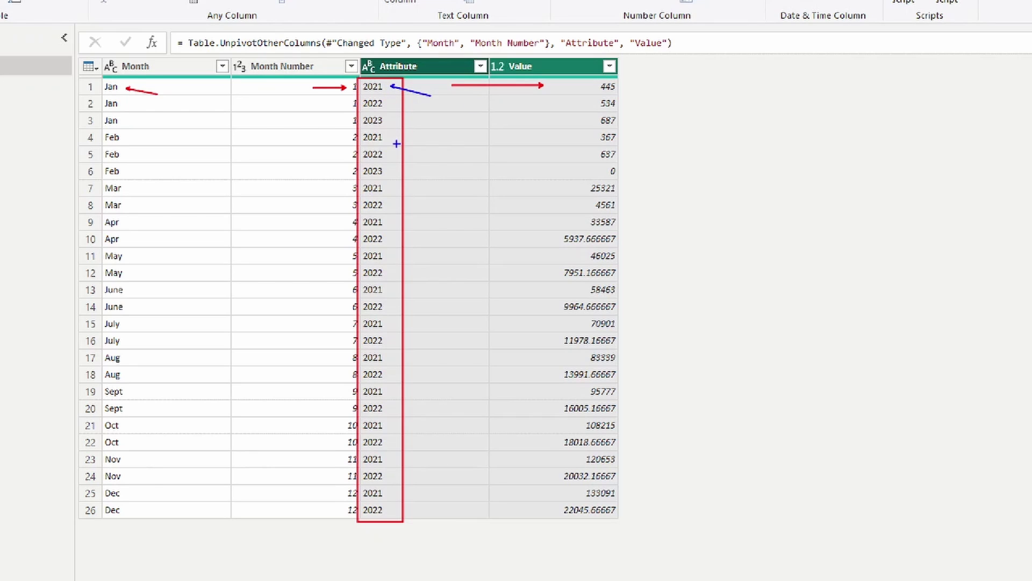
{"action": "left_click_drag", "start_coordinate": [389, 135], "coordinate": [414, 142]}
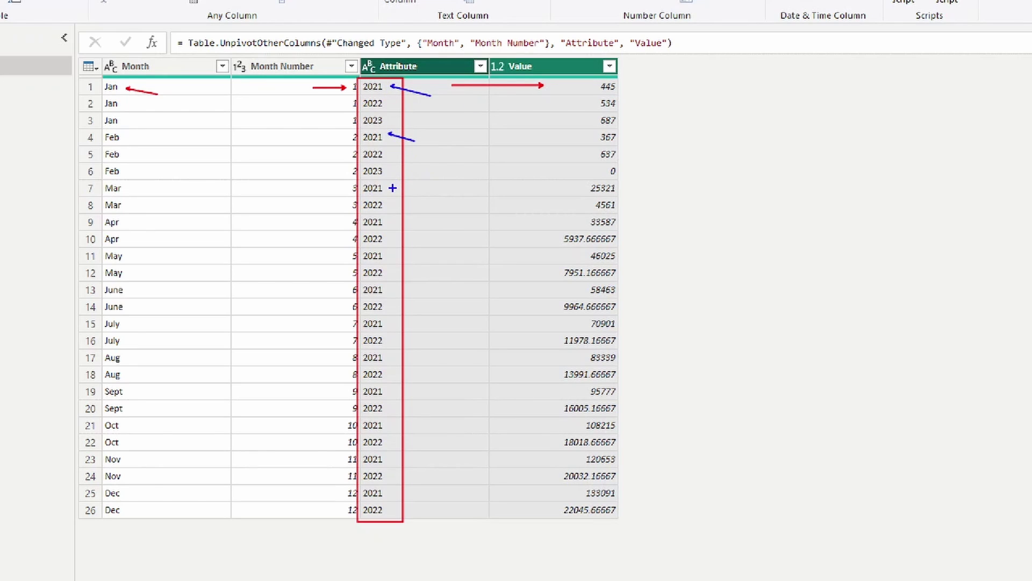
{"action": "mouse_move", "coordinate": [393, 189]}
{"action": "left_mouse_down"}
{"action": "mouse_move", "coordinate": [421, 197]}
{"action": "mouse_move", "coordinate": [413, 232]}
{"action": "mouse_move", "coordinate": [425, 272]}
{"action": "left_mouse_up"}
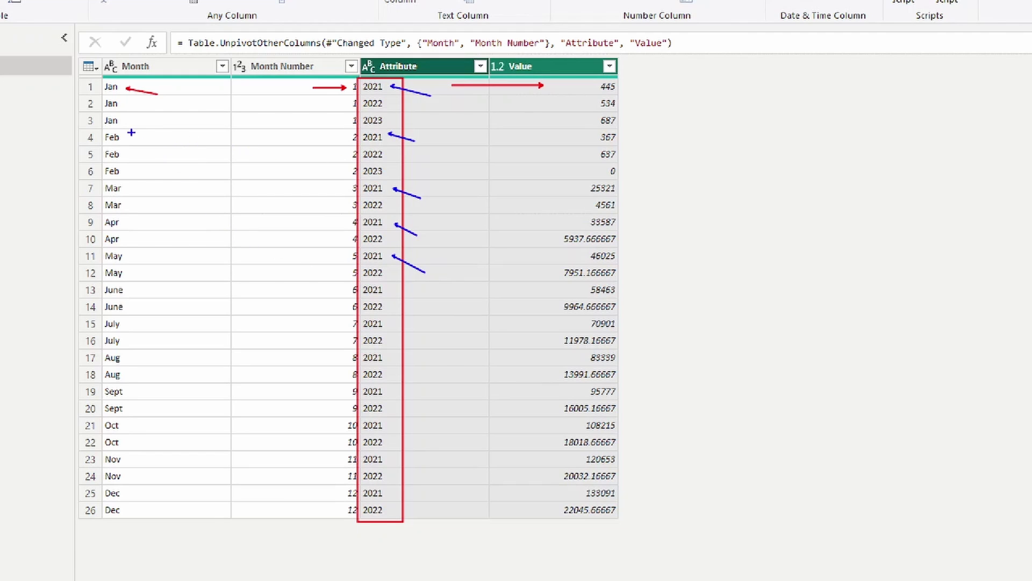
{"action": "left_click_drag", "start_coordinate": [132, 136], "coordinate": [161, 136]}
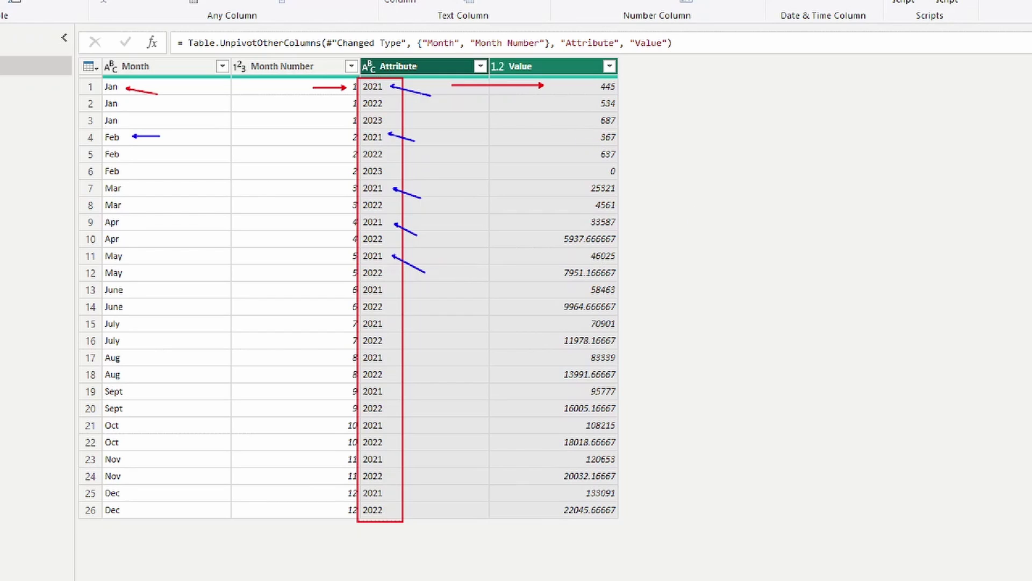
{"action": "mouse_move", "coordinate": [578, 127]}
{"action": "left_mouse_down"}
{"action": "mouse_move", "coordinate": [621, 140]}
{"action": "mouse_move", "coordinate": [621, 150]}
{"action": "left_mouse_up"}
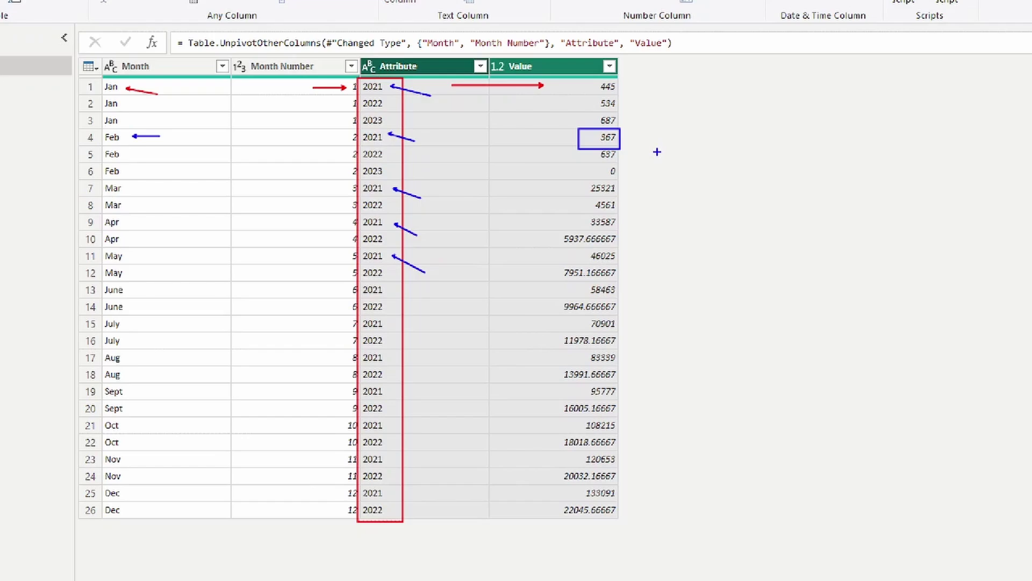
Rename the Attribute column as Year and the Value column as Sales.
{"action": "left_click", "coordinate": [411, 66]}
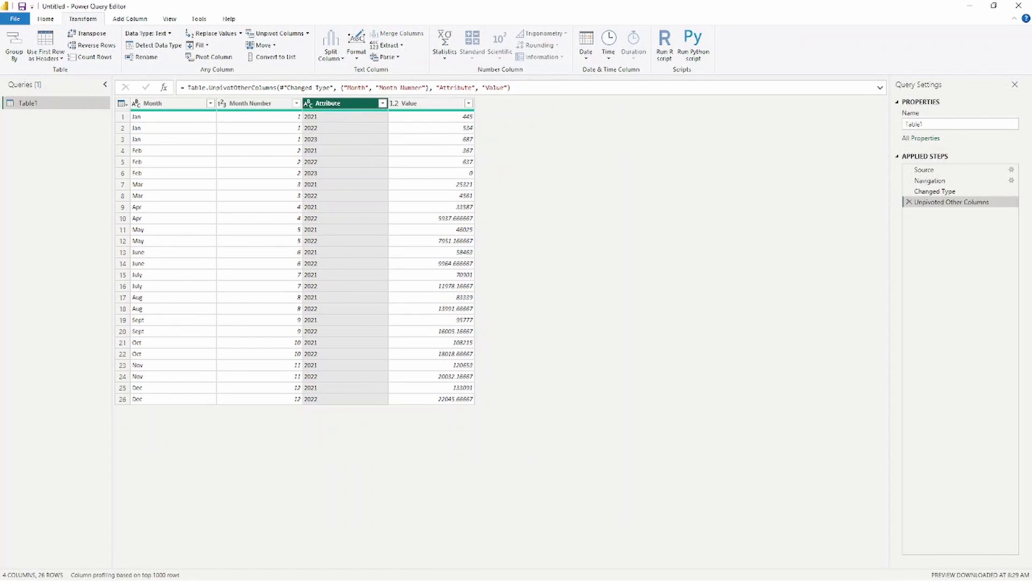
{"action": "key", "text": "F2"}
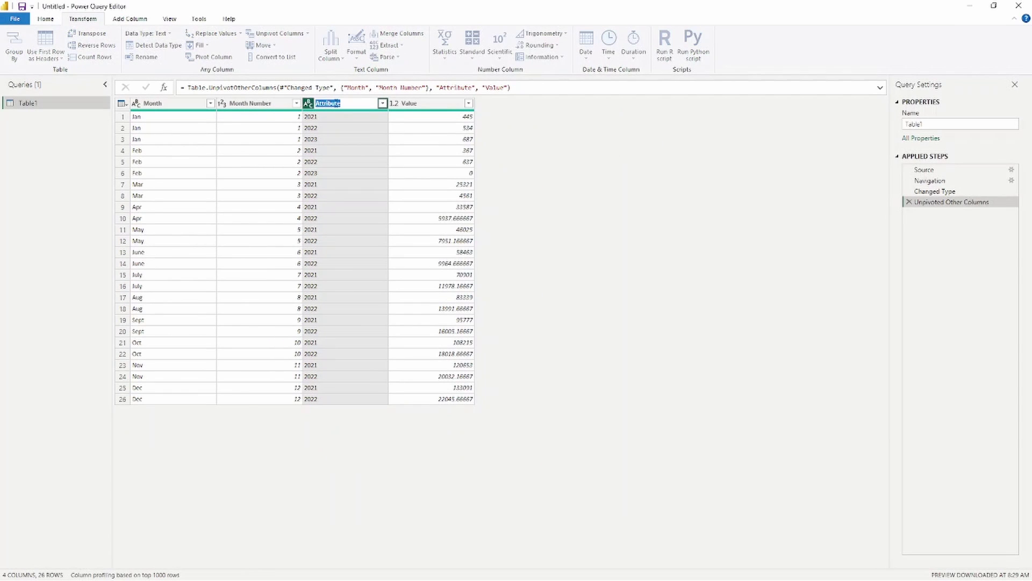
{"action": "type", "text": "Year"}
{"action": "left_click", "coordinate": [415, 104]}
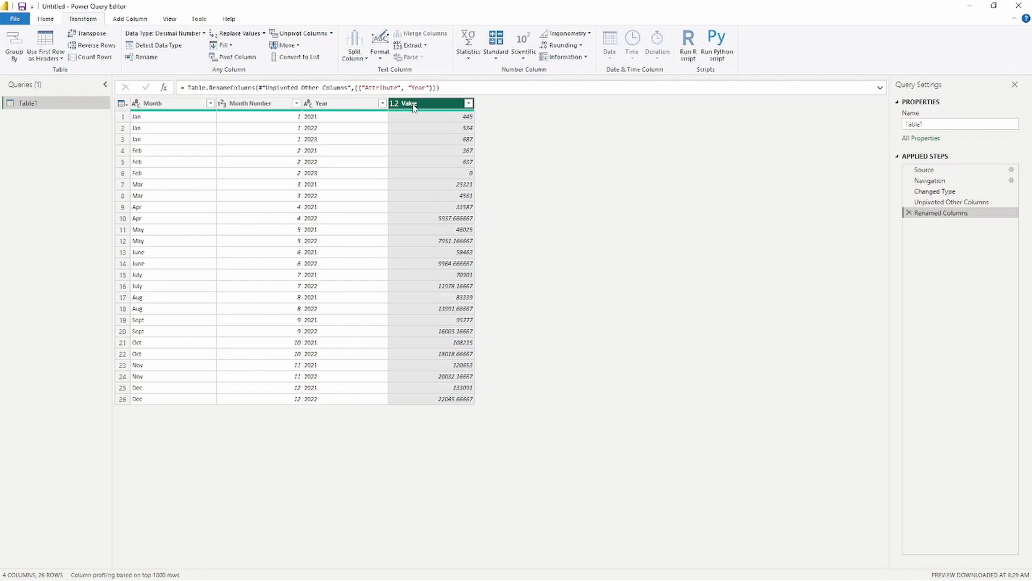
{"action": "key", "text": "F2"}
{"action": "type", "text": "S"}
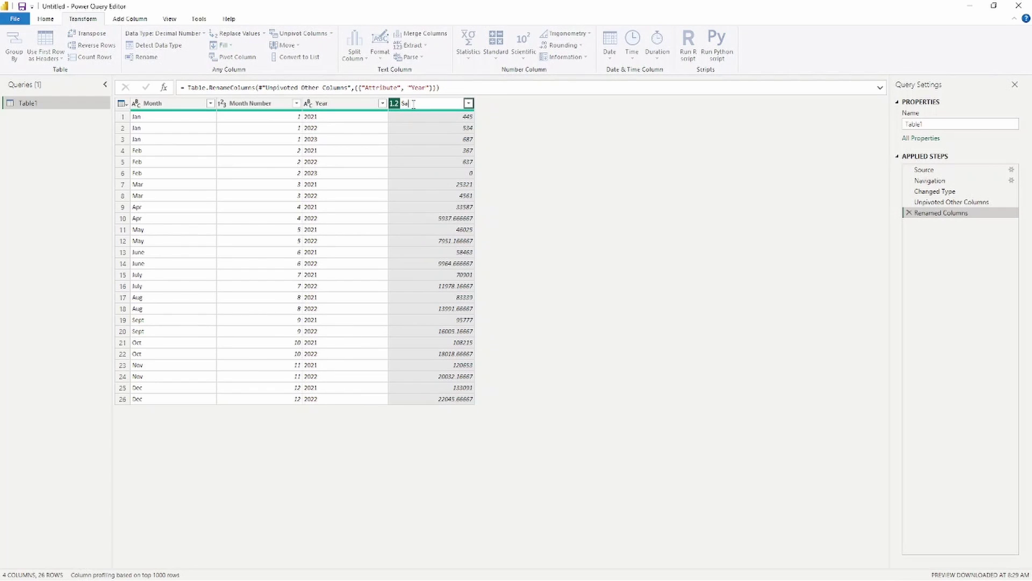
{"action": "key", "text": "Return"}
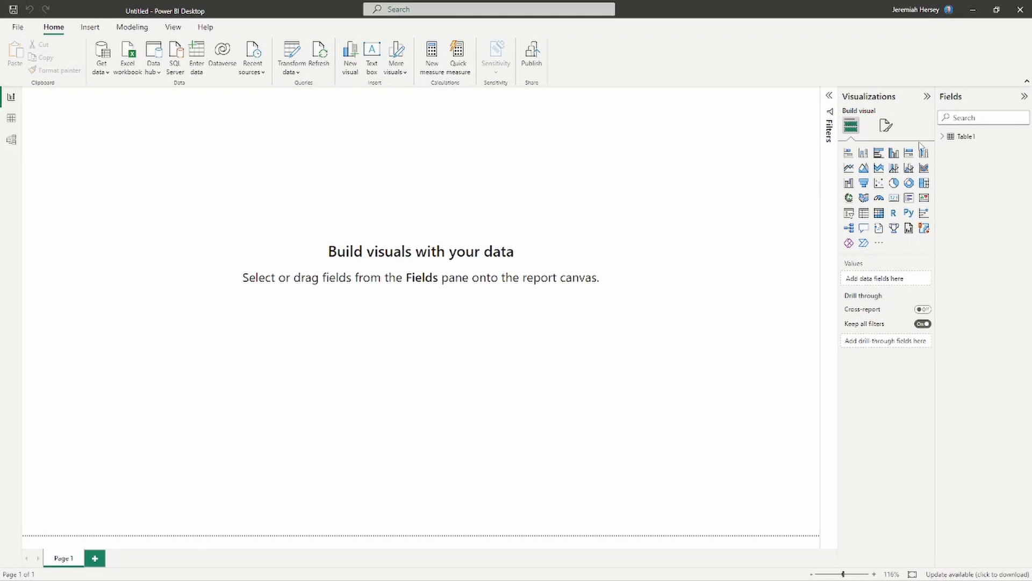
Place a table visual on the report page and add the Sales field from Table1 to it.
{"action": "left_click", "coordinate": [943, 137]}
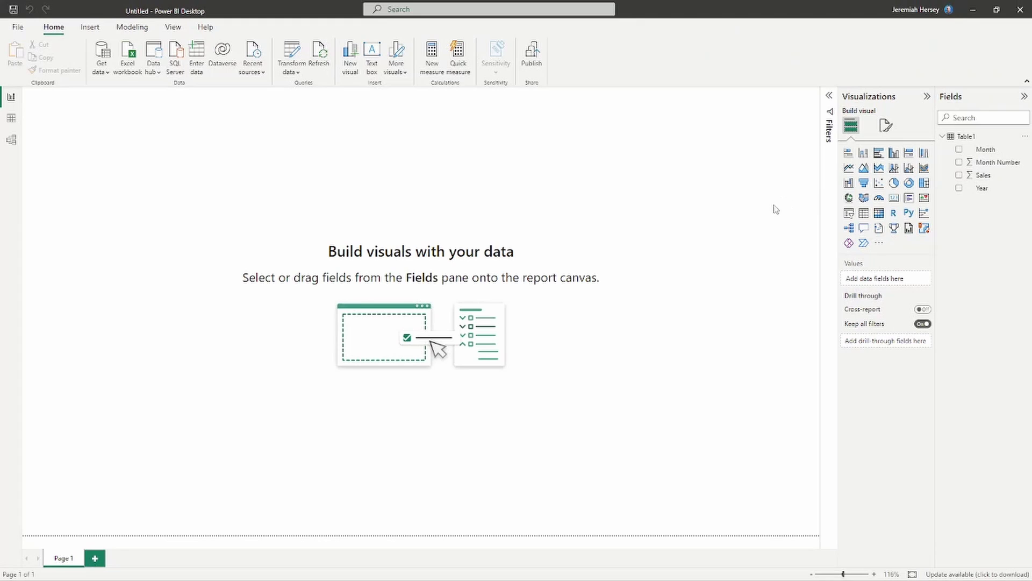
{"action": "left_click", "coordinate": [865, 218]}
{"action": "left_click_drag", "start_coordinate": [146, 167], "coordinate": [364, 265]}
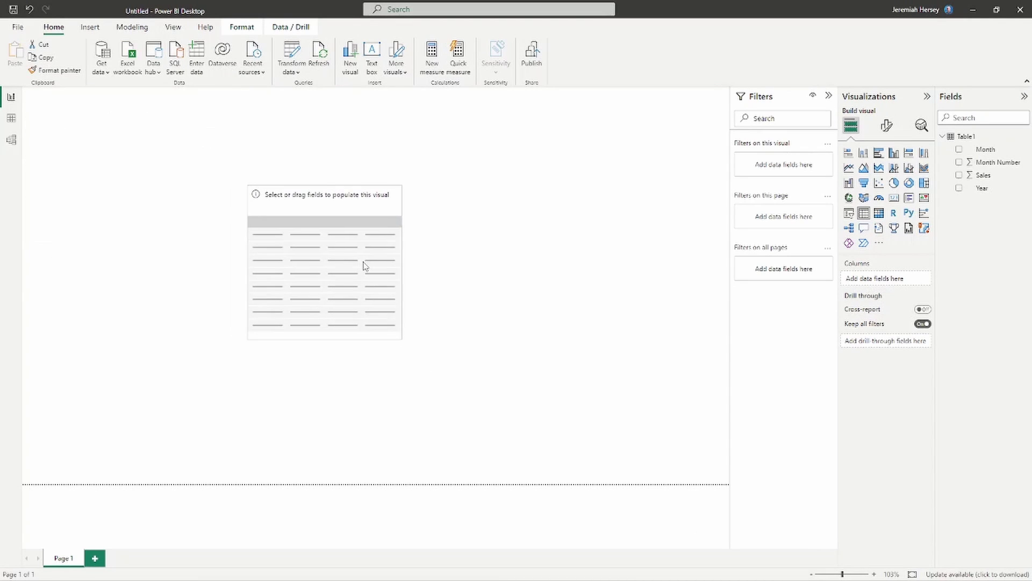
{"action": "left_click_drag", "start_coordinate": [984, 176], "coordinate": [892, 283]}
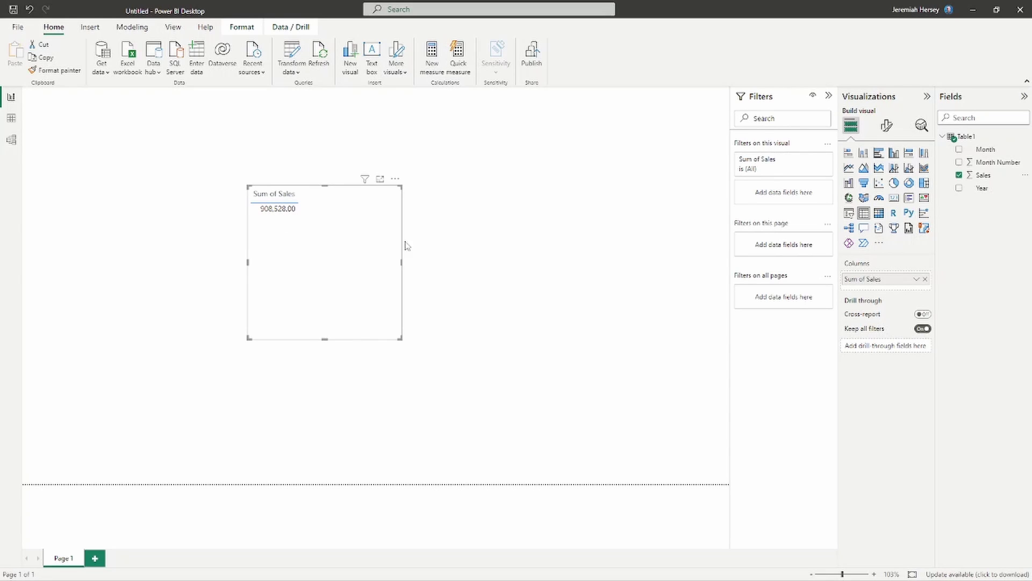
{"action": "left_click", "coordinate": [607, 238]}
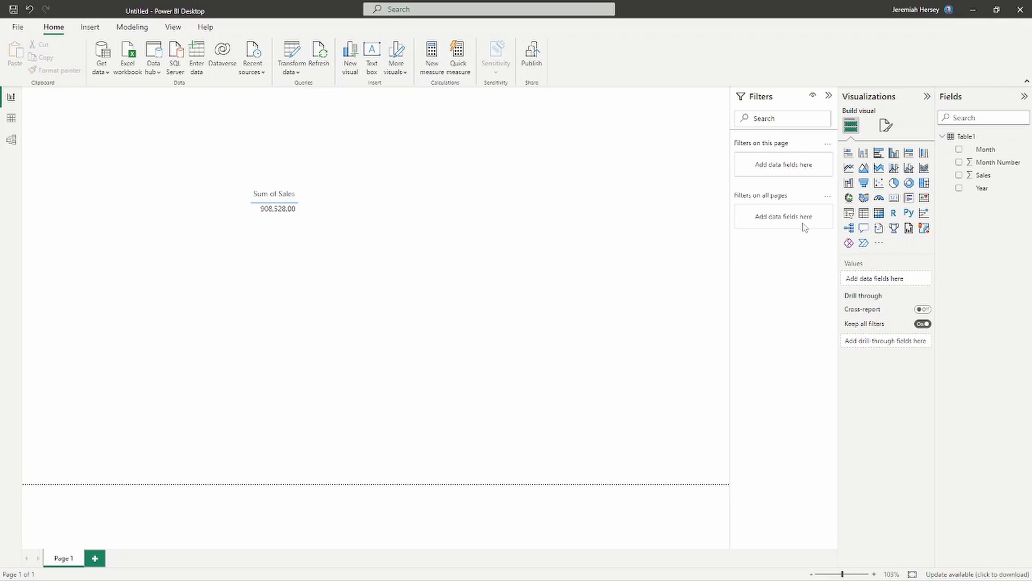
Add a slicer on the Year field beside the sales table and filter it to 2022.
{"action": "left_click", "coordinate": [850, 218]}
{"action": "left_click_drag", "start_coordinate": [201, 157], "coordinate": [518, 189]}
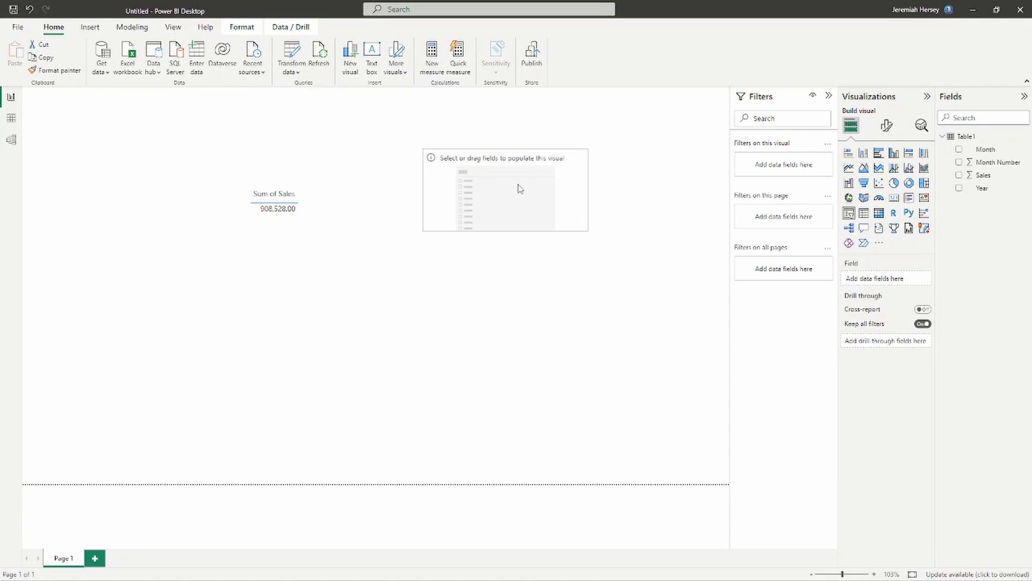
{"action": "left_click_drag", "start_coordinate": [982, 188], "coordinate": [528, 205]}
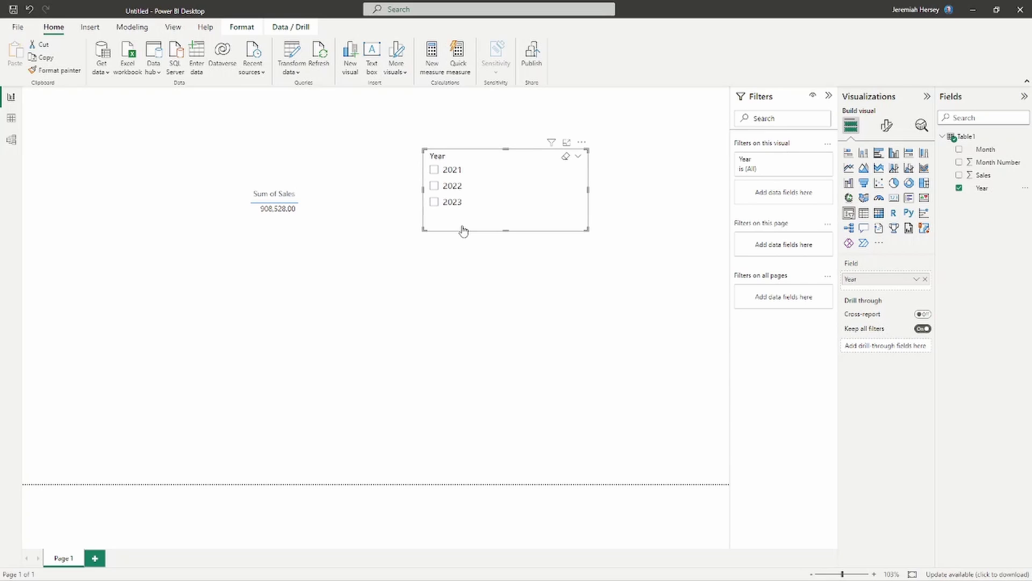
{"action": "left_click", "coordinate": [434, 187]}
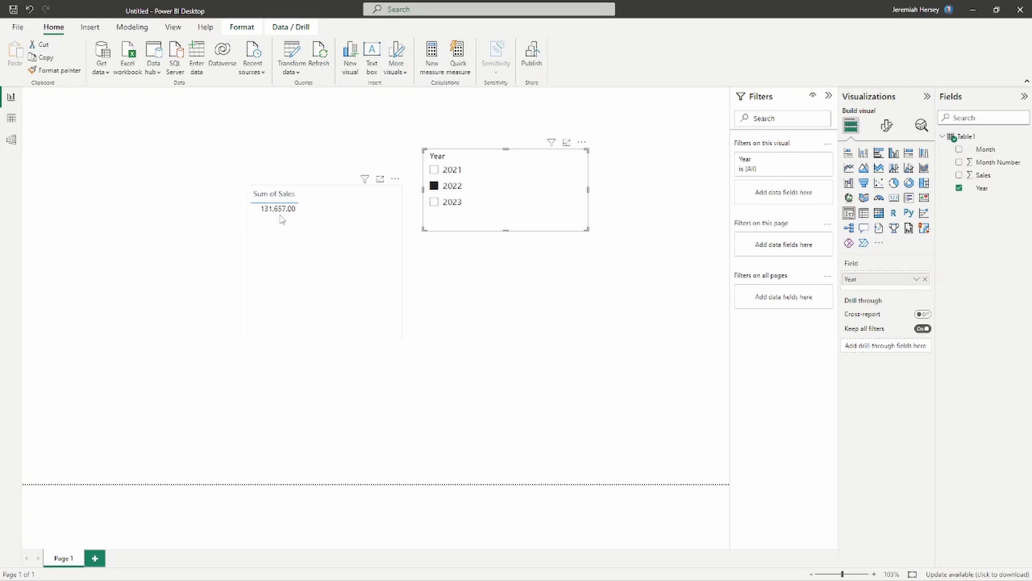
Switch the Year slicer's filter to 2023 and deselect the slicer.
{"action": "left_click", "coordinate": [435, 204]}
{"action": "left_click", "coordinate": [600, 279]}
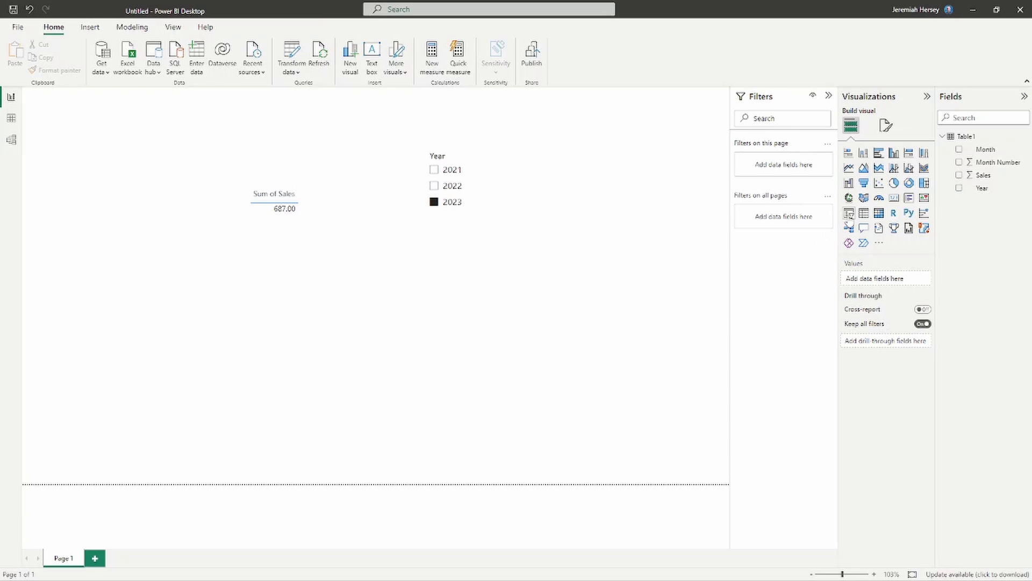
Add a slicer on the Month field beside the sales table and clear the 2023 filter in the Year slicer.
{"action": "left_click", "coordinate": [848, 213]}
{"action": "left_click_drag", "start_coordinate": [987, 149], "coordinate": [157, 223]}
{"action": "left_click", "coordinate": [434, 201]}
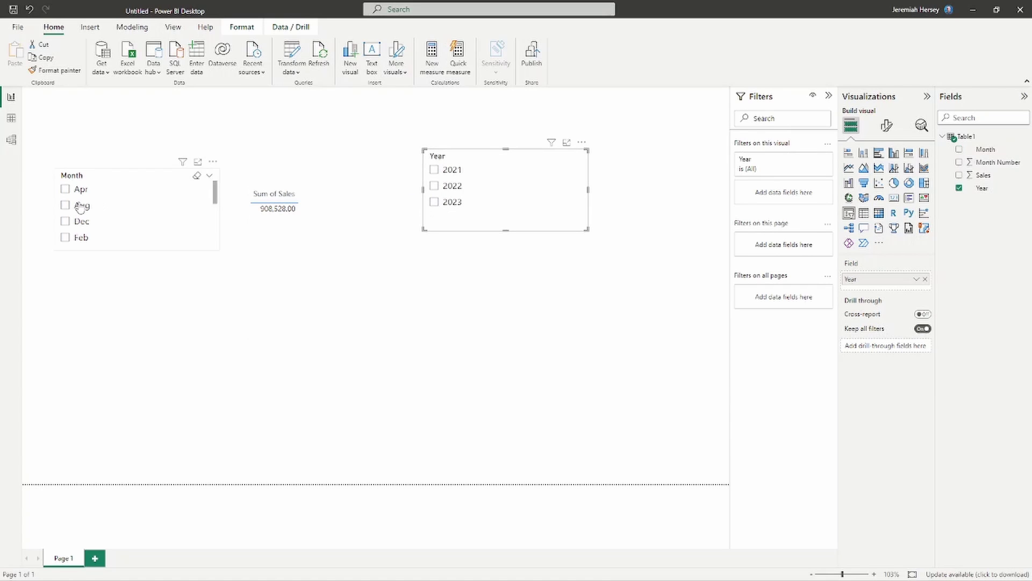
Extend the Month slicer downward until every month fits, and filter it to Aug.
{"action": "left_click", "coordinate": [138, 239]}
{"action": "left_click_drag", "start_coordinate": [137, 251], "coordinate": [131, 404]}
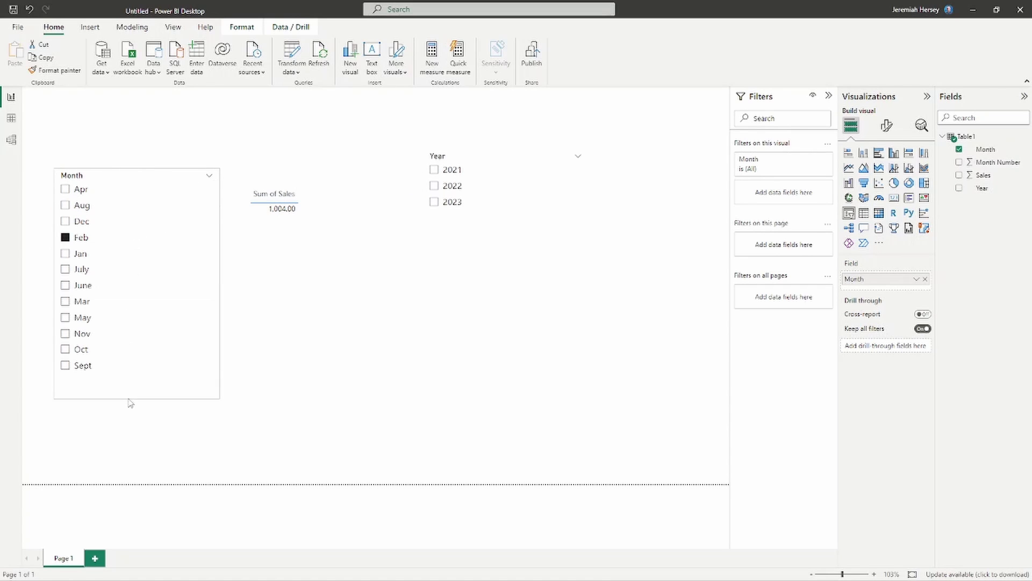
{"action": "left_click", "coordinate": [66, 239]}
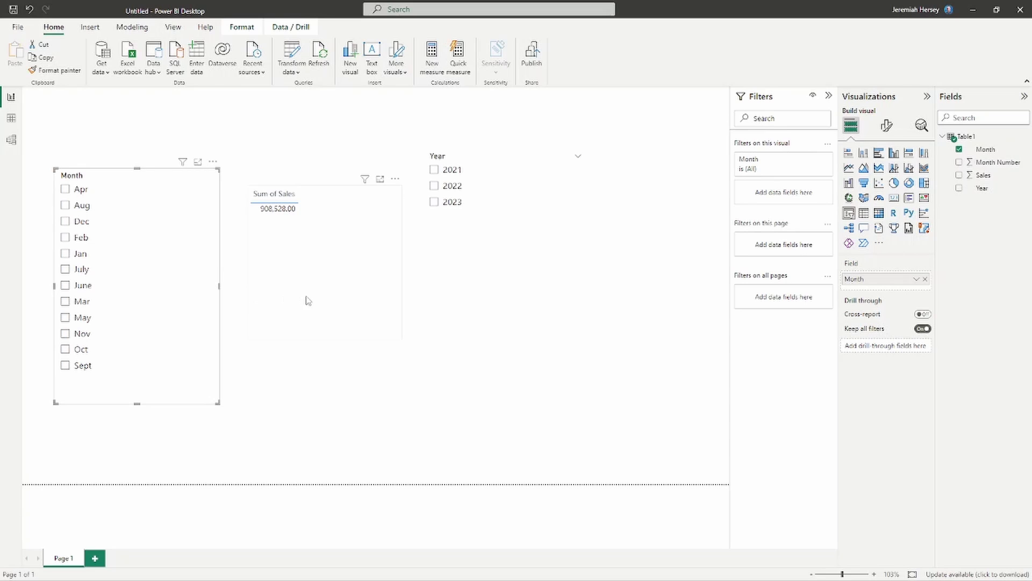
{"action": "left_click", "coordinate": [65, 208]}
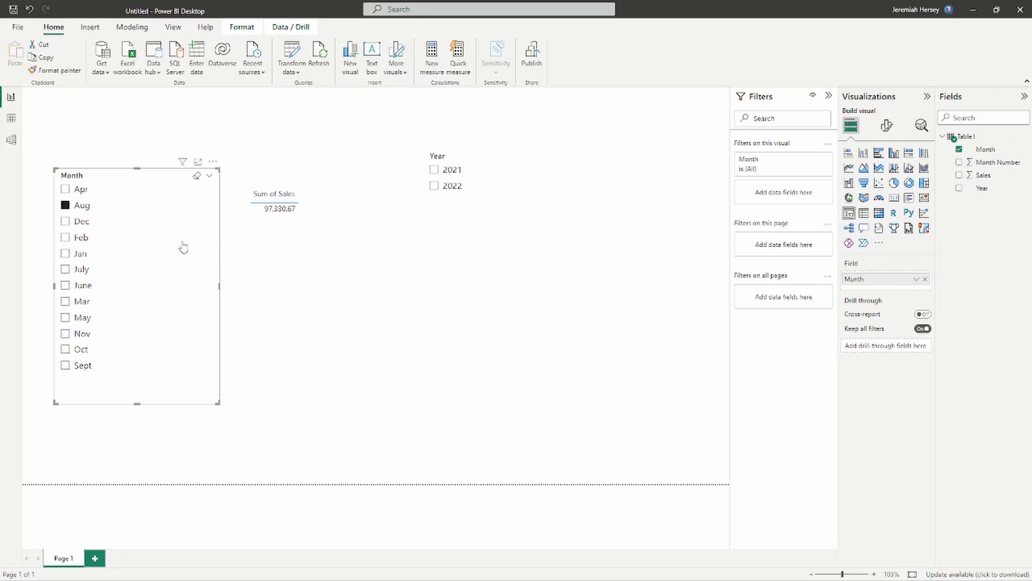
Sort the Month column by Month Number.
{"action": "left_click", "coordinate": [993, 153]}
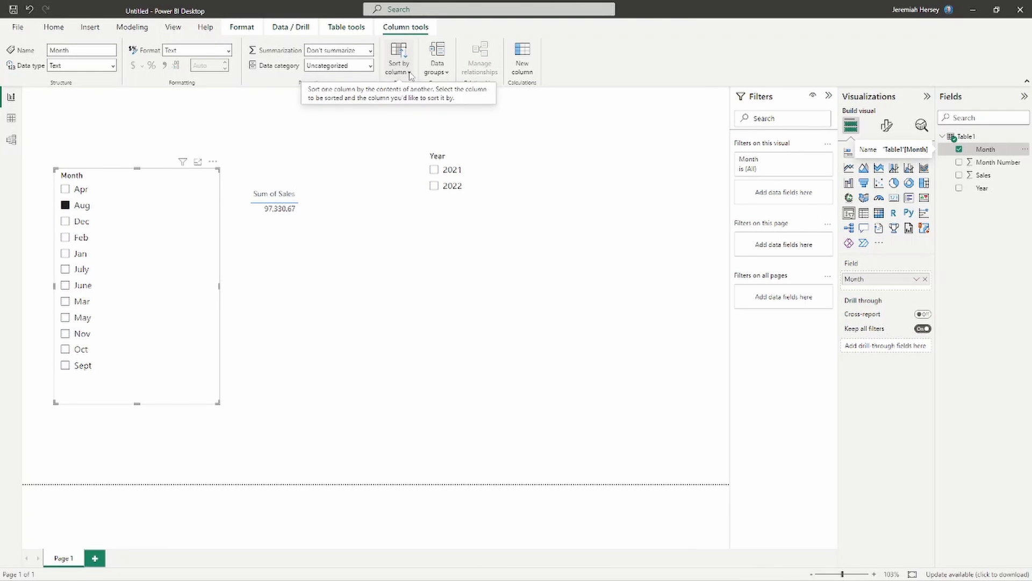
{"action": "left_click", "coordinate": [410, 75]}
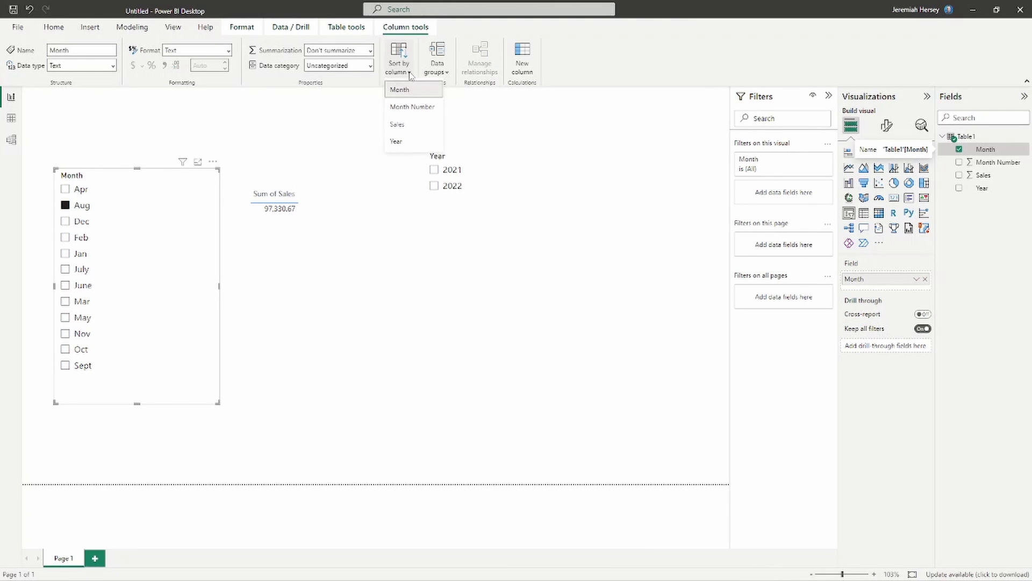
{"action": "left_click", "coordinate": [413, 108]}
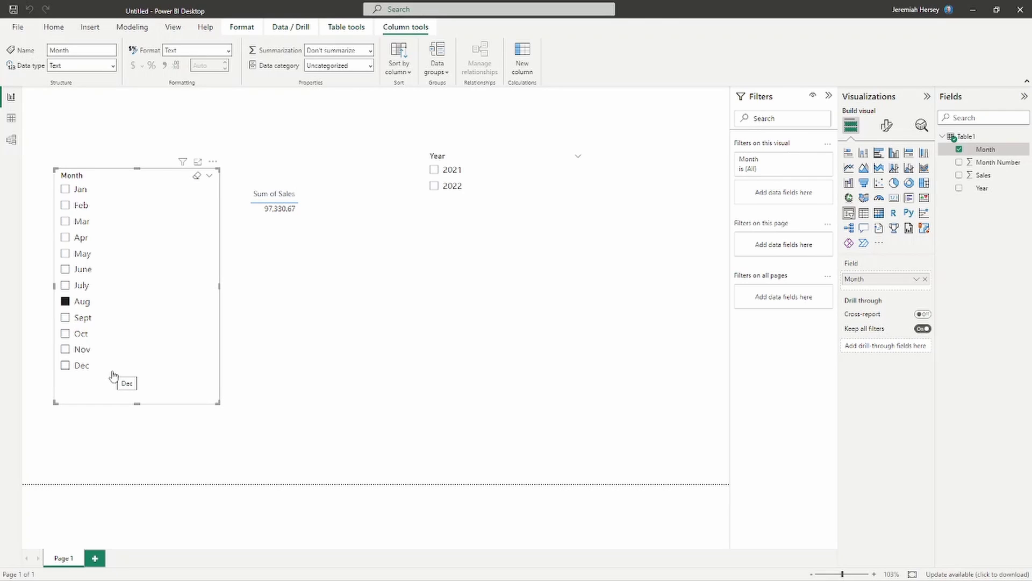
Filter the Month slicer to Jan and draw a temporary mark below the Year slicer's 2023 option.
{"action": "left_click", "coordinate": [65, 190]}
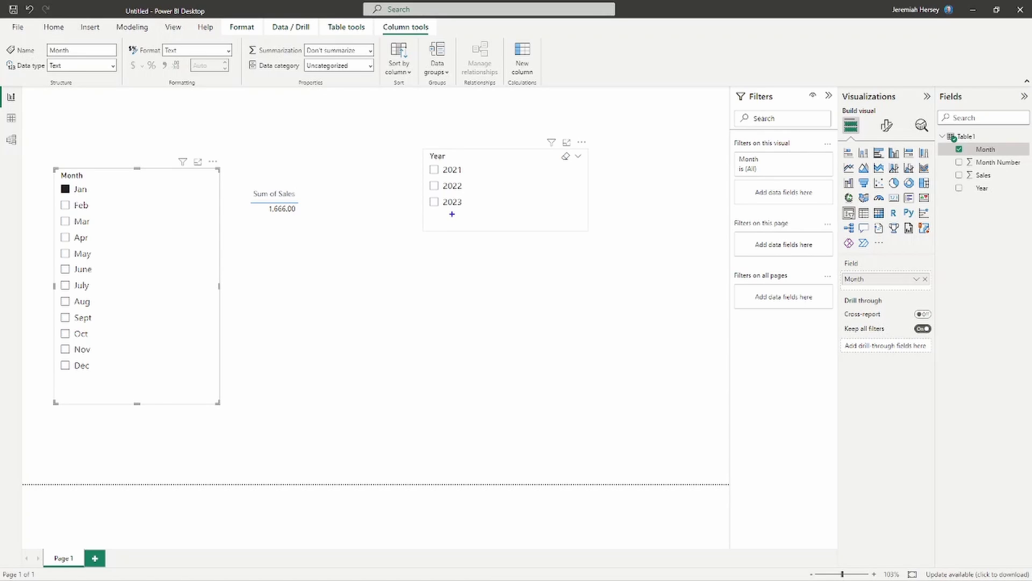
{"action": "left_click_drag", "start_coordinate": [451, 214], "coordinate": [451, 248]}
{"action": "key", "text": "Escape"}
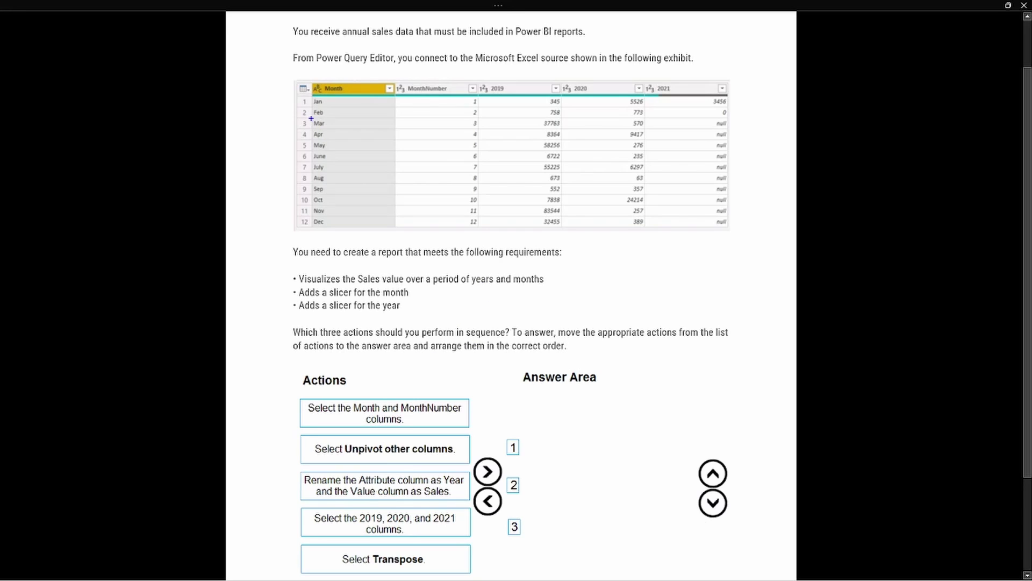
Box the exhibit's Month and MonthNumber columns in blue, the 2019, 2020 and 2021 headers in red, and their values in green.
{"action": "mouse_move", "coordinate": [307, 78]}
{"action": "left_mouse_down"}
{"action": "mouse_move", "coordinate": [369, 170]}
{"action": "mouse_move", "coordinate": [481, 231]}
{"action": "left_mouse_up"}
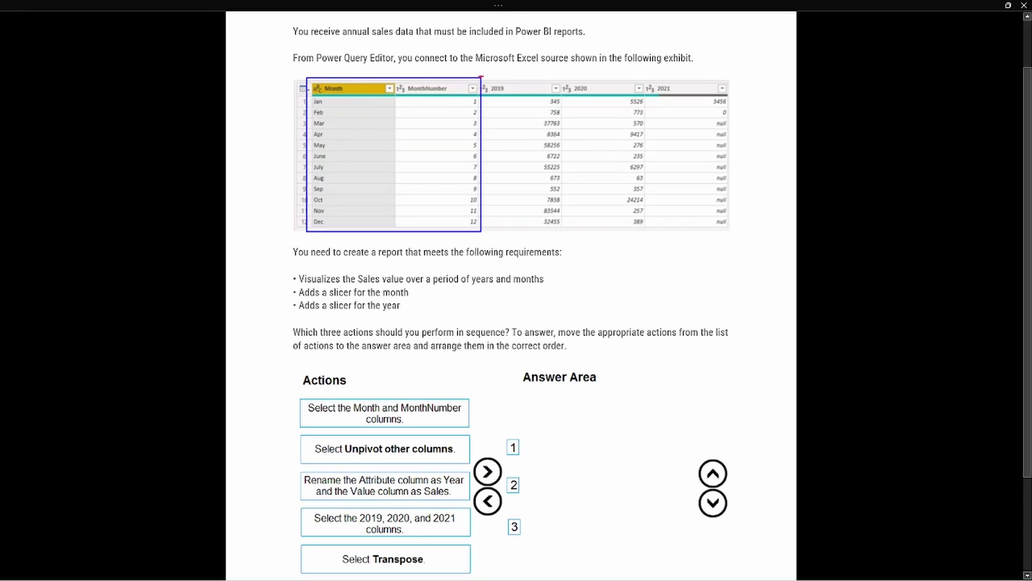
{"action": "mouse_move", "coordinate": [485, 79]}
{"action": "left_mouse_down"}
{"action": "mouse_move", "coordinate": [609, 97]}
{"action": "mouse_move", "coordinate": [730, 96]}
{"action": "left_mouse_up"}
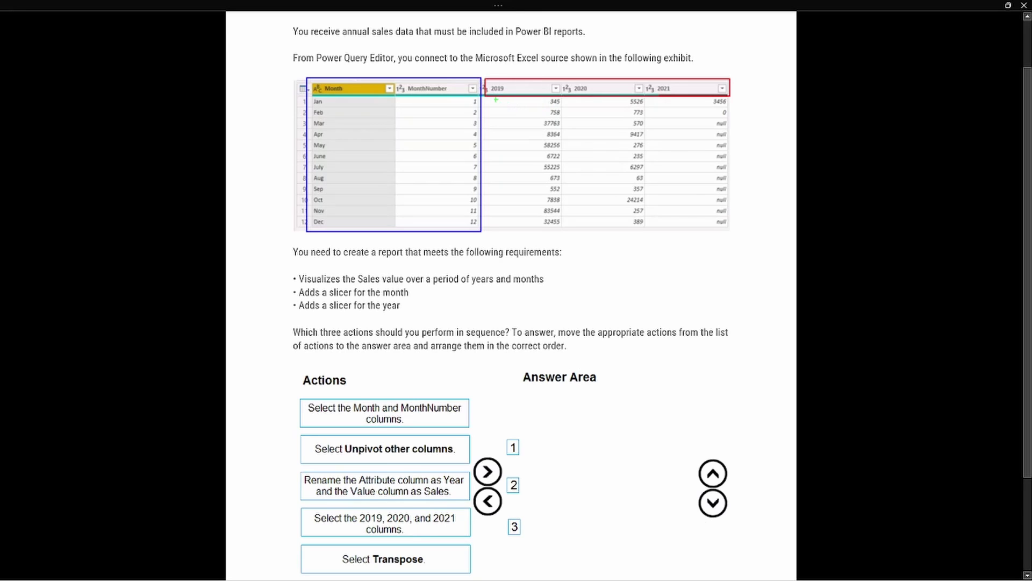
{"action": "mouse_move", "coordinate": [488, 96]}
{"action": "left_mouse_down"}
{"action": "mouse_move", "coordinate": [580, 168]}
{"action": "mouse_move", "coordinate": [713, 239]}
{"action": "mouse_move", "coordinate": [730, 232]}
{"action": "left_mouse_up"}
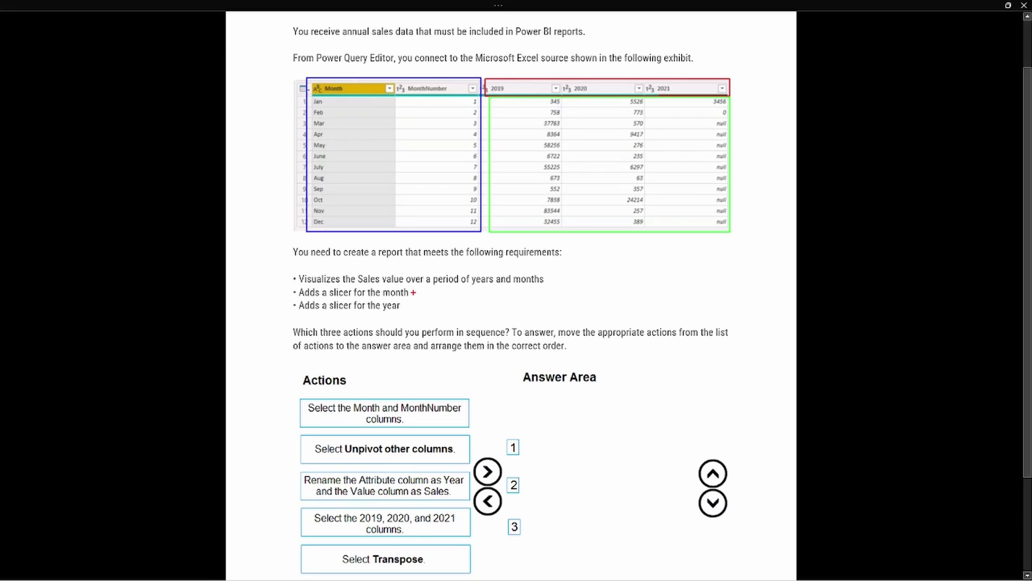
Draw red arrows to the month slicer requirement and the exhibit's Month column, and label the requirement "Done".
{"action": "left_click_drag", "start_coordinate": [413, 292], "coordinate": [445, 292]}
{"action": "left_click_drag", "start_coordinate": [345, 136], "coordinate": [396, 170]}
{"action": "left_click", "coordinate": [462, 288]}
{"action": "type", "text": "Done"}
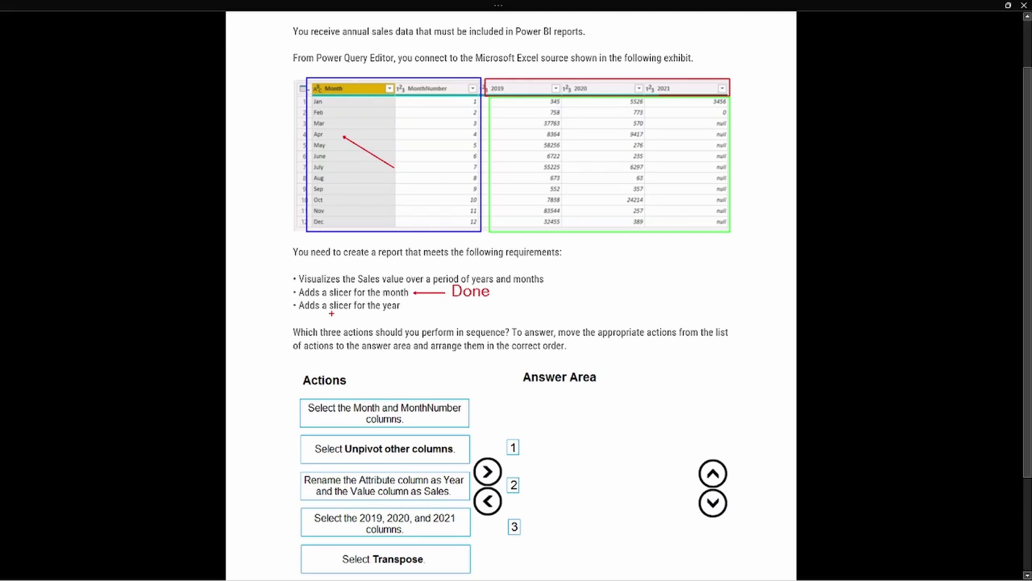
Underline in red the year slicer requirement and the words "you perform in sequence" in the question.
{"action": "left_click_drag", "start_coordinate": [299, 313], "coordinate": [390, 313]}
{"action": "left_click_drag", "start_coordinate": [397, 339], "coordinate": [500, 338]}
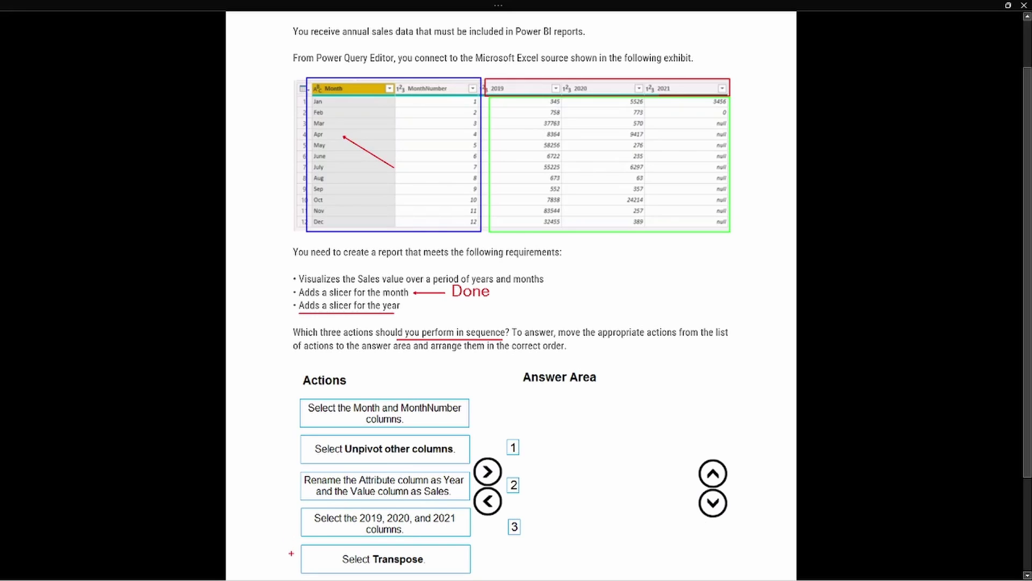
Strike out Select Transpose and number the Month and MonthNumber selection 1, Unpivot other columns 2, and the Attribute and Value renaming 3.
{"action": "left_click_drag", "start_coordinate": [291, 559], "coordinate": [455, 559]}
{"action": "left_click", "coordinate": [290, 407]}
{"action": "type", "text": "1"}
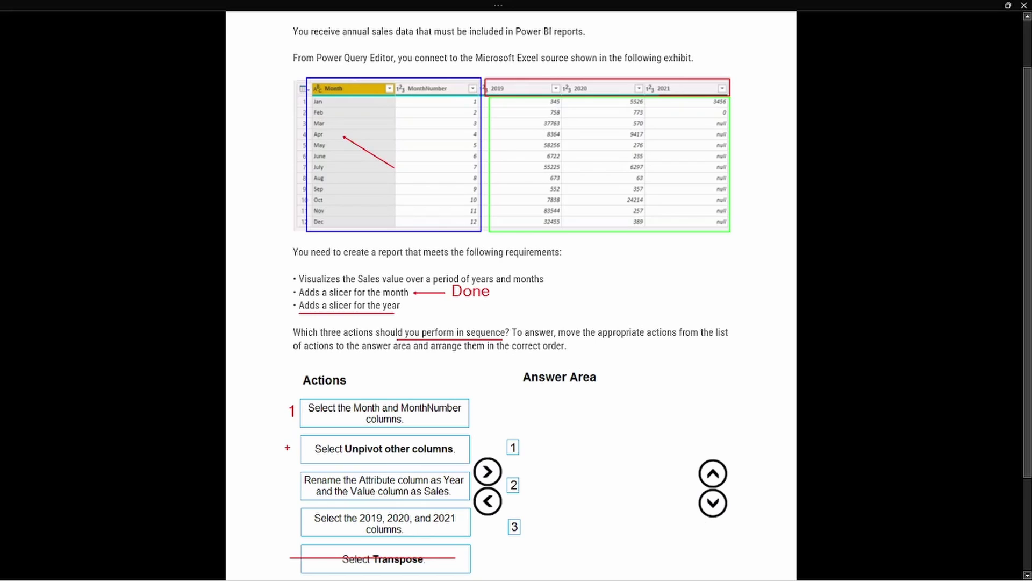
{"action": "left_click_drag", "start_coordinate": [291, 445], "coordinate": [291, 462]}
{"action": "left_click_drag", "start_coordinate": [289, 442], "coordinate": [296, 452]}
{"action": "left_click", "coordinate": [288, 480]}
{"action": "type", "text": "3"}
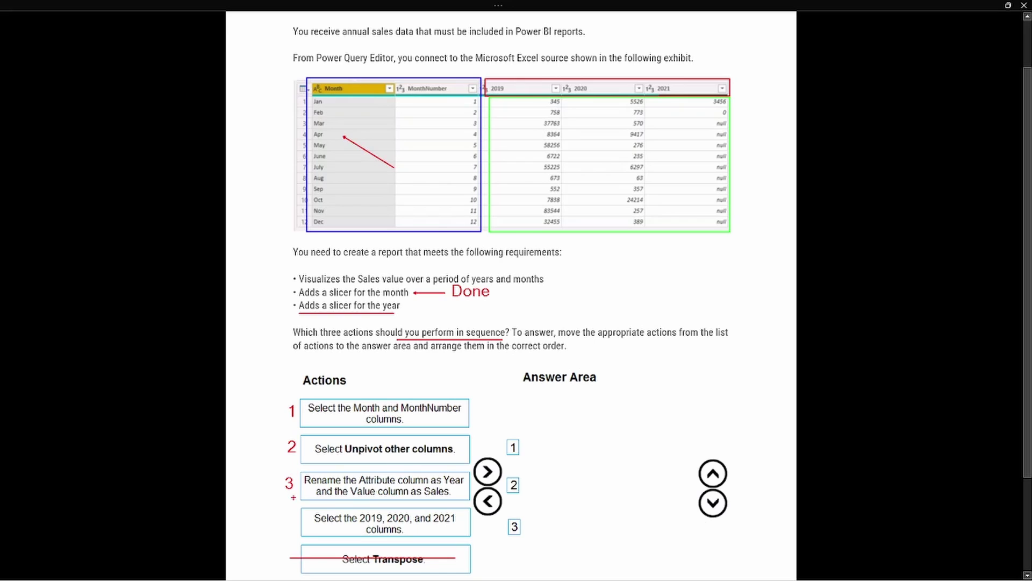